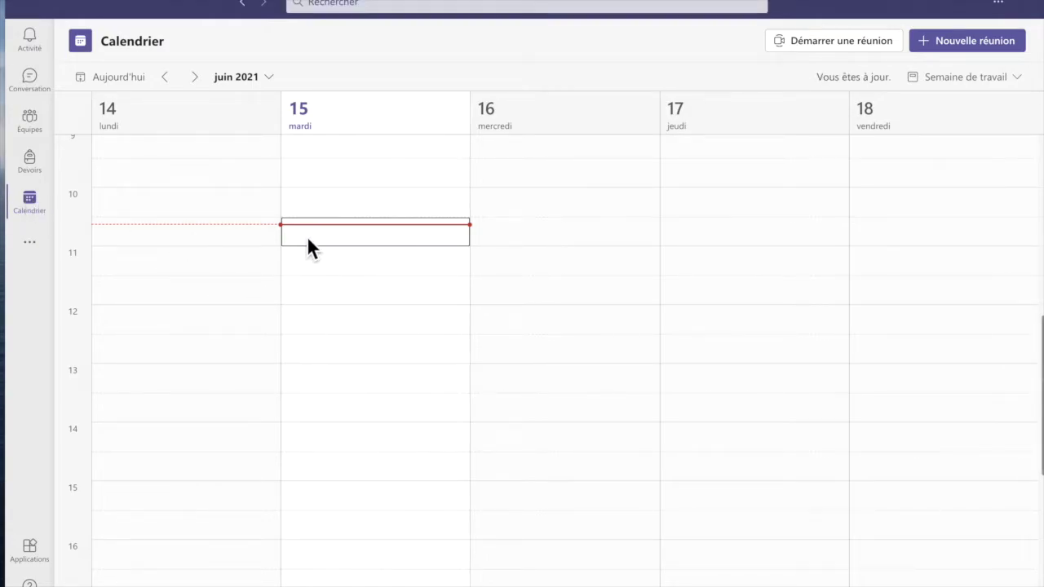
Start a new meeting titled 'Salle de Rencontre permanente' and move to the participants field.
left_click(997, 51)
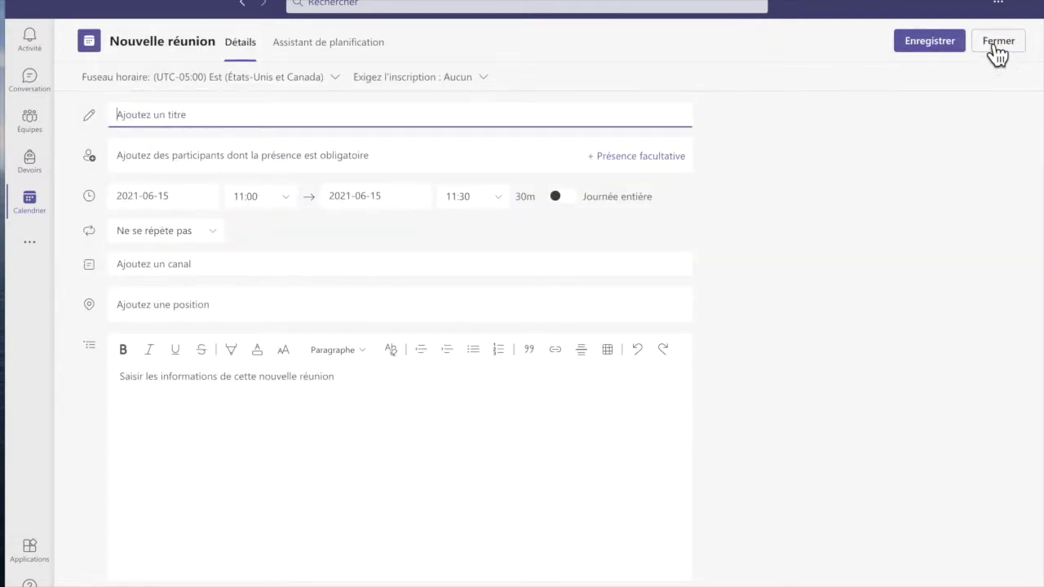
type("Salle de Rencontre permanente")
left_click(409, 160)
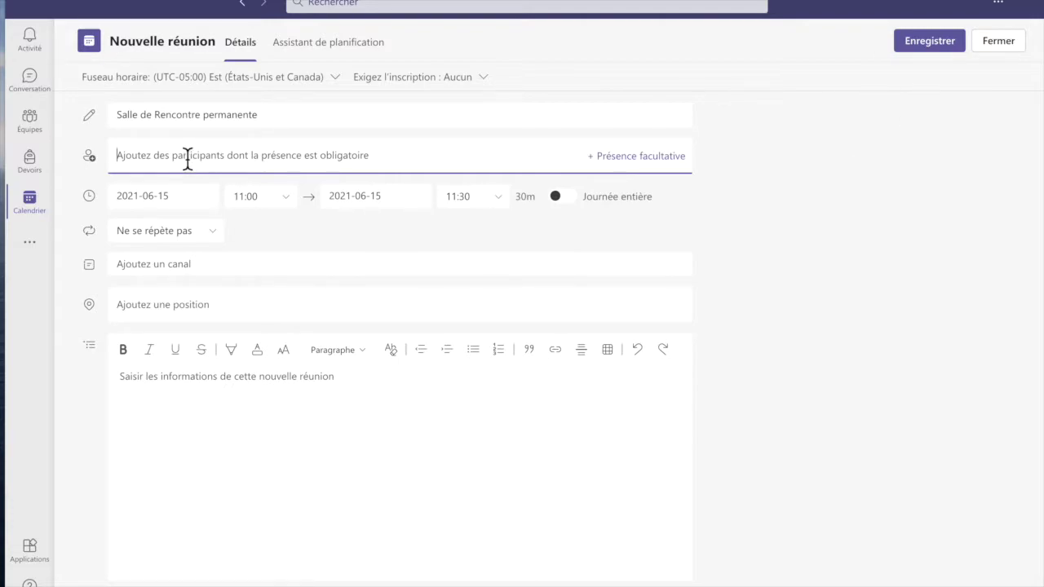
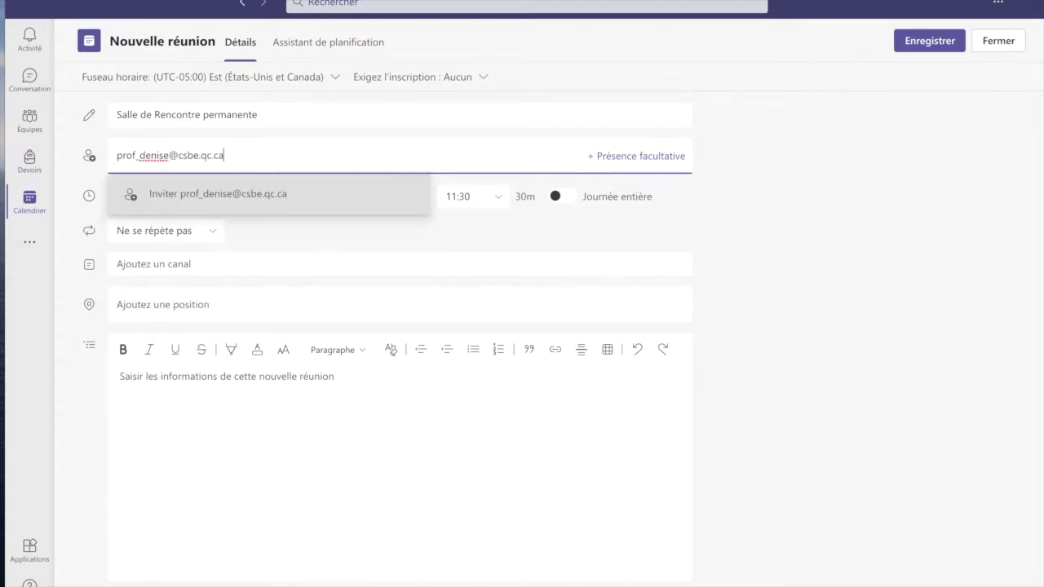
Invite one attendee by entering their e-mail address and choosing the Inviter suggestion.
left_click(198, 195)
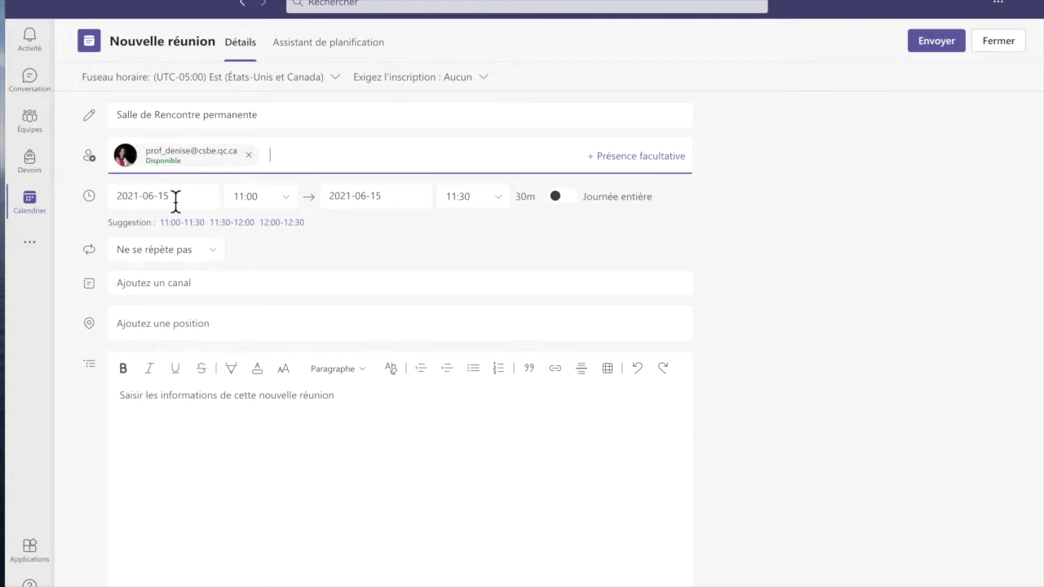
Change the meeting's end date to June 30, 2021.
left_click(399, 202)
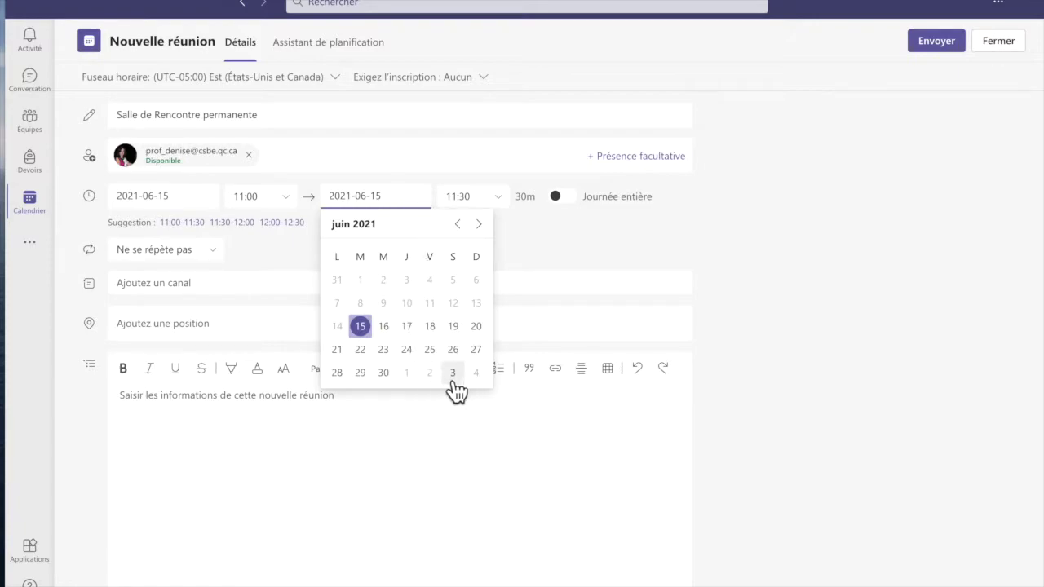
left_click(390, 376)
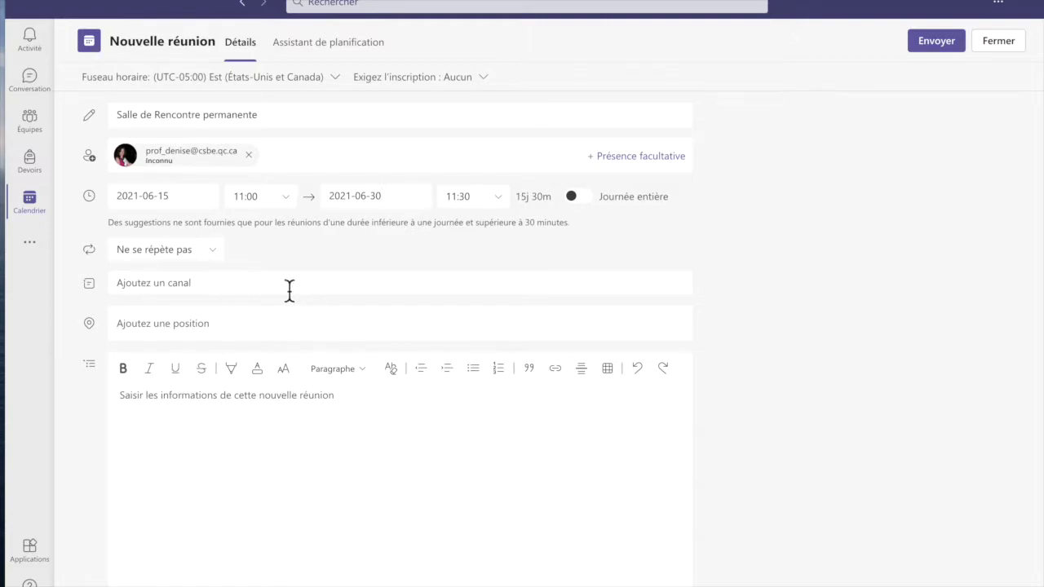
Send the meeting, then reopen the new June 15–30 calendar event for editing.
left_click(936, 42)
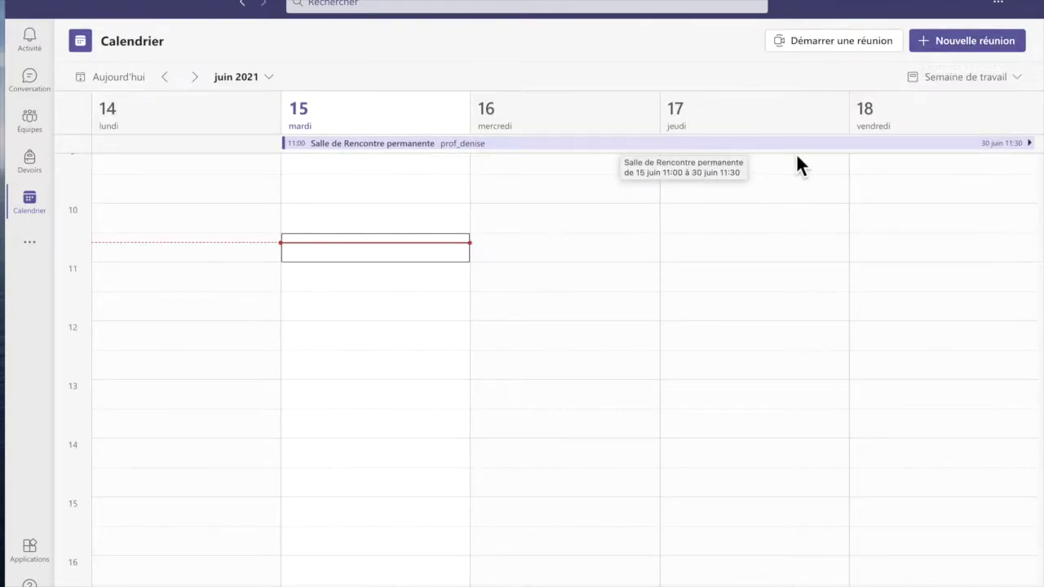
right_click(463, 165)
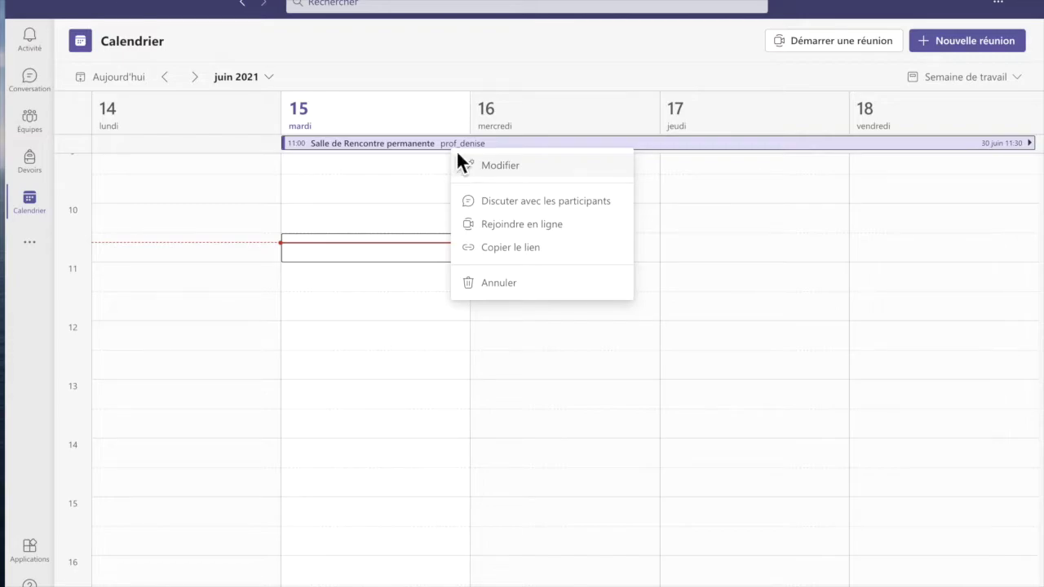
left_click(493, 171)
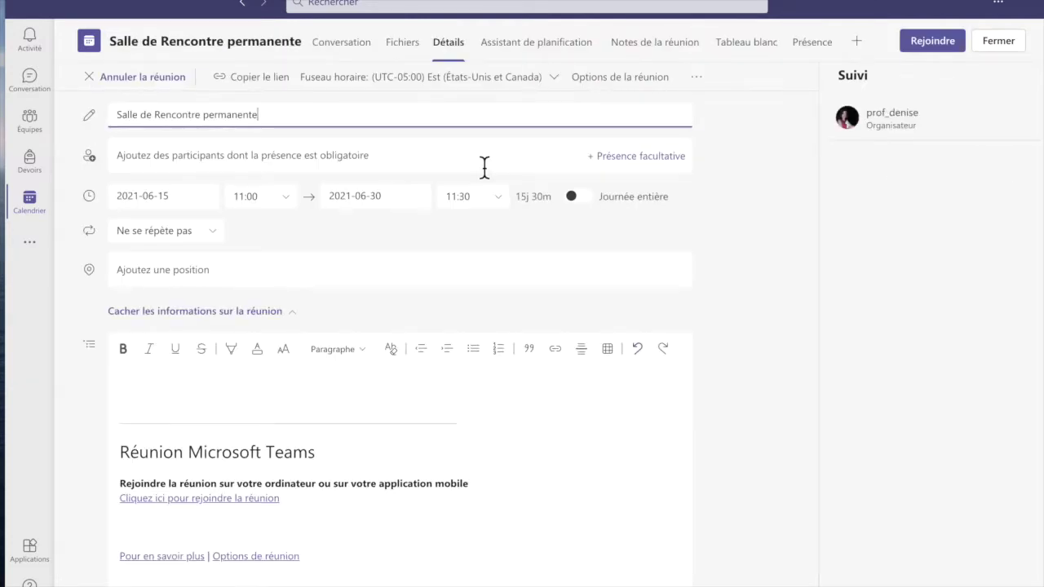
In Options de la réunion, set lobby bypass and presenting to Moi uniquement.
left_click(624, 90)
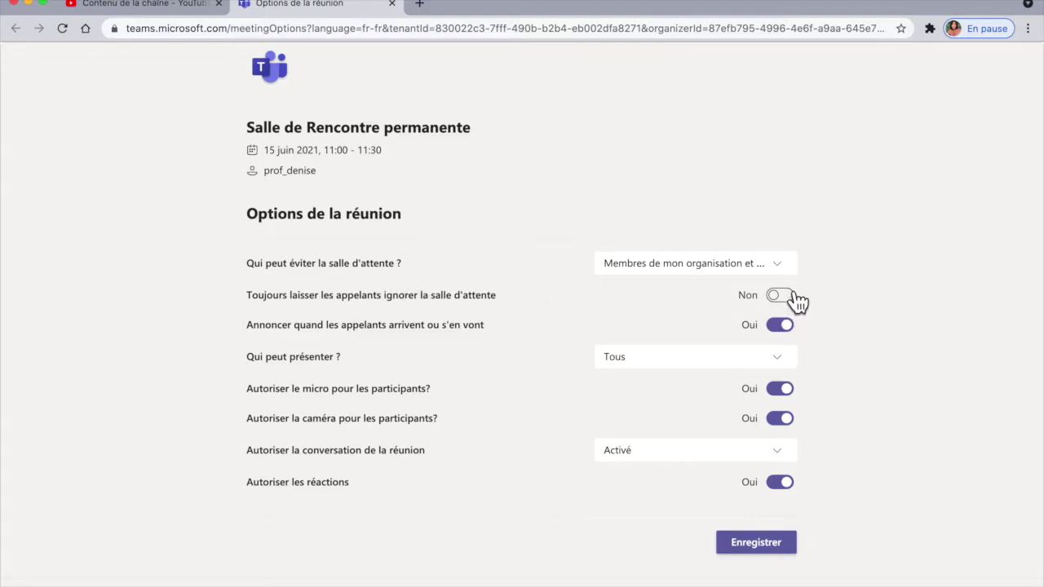
left_click(779, 265)
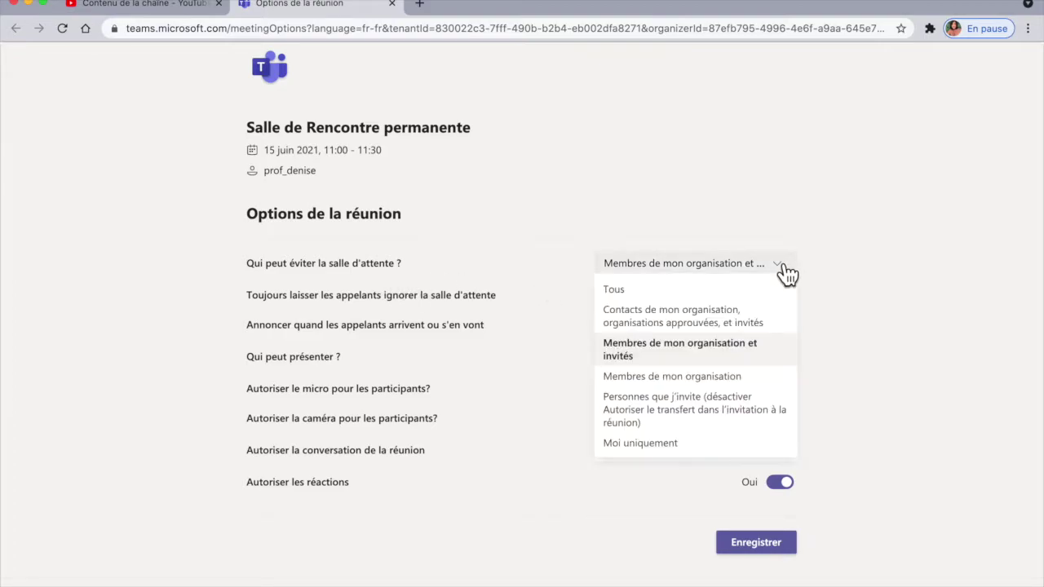
left_click(632, 447)
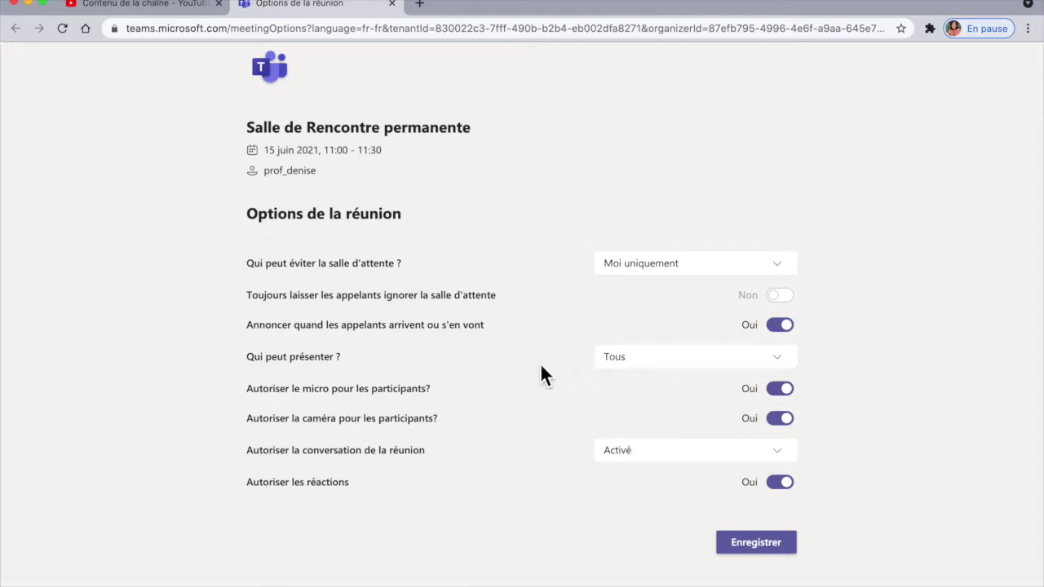
left_click(788, 364)
left_click(661, 445)
Toggle participants' microphone and camera off and back on, leaving both allowed.
left_click(782, 391)
left_click(777, 426)
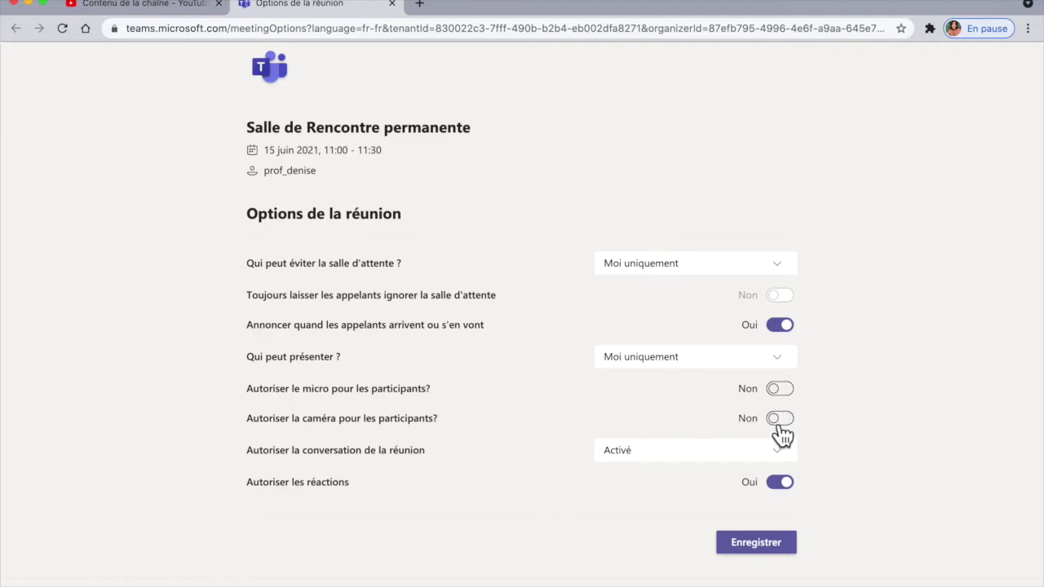
left_click(789, 424)
left_click(795, 395)
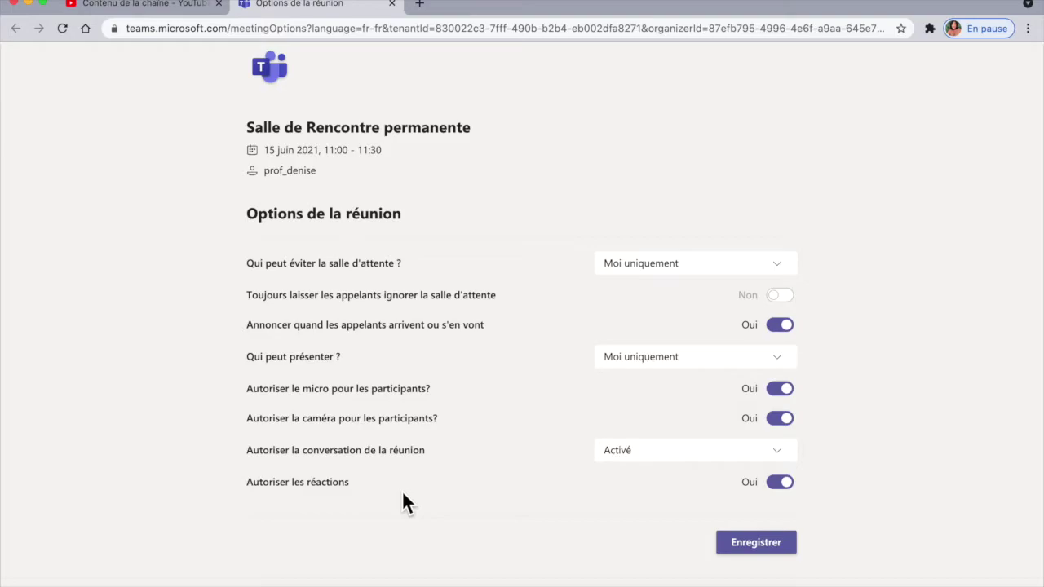
Toggle reactions off and back on, then save the meeting options.
left_click(785, 486)
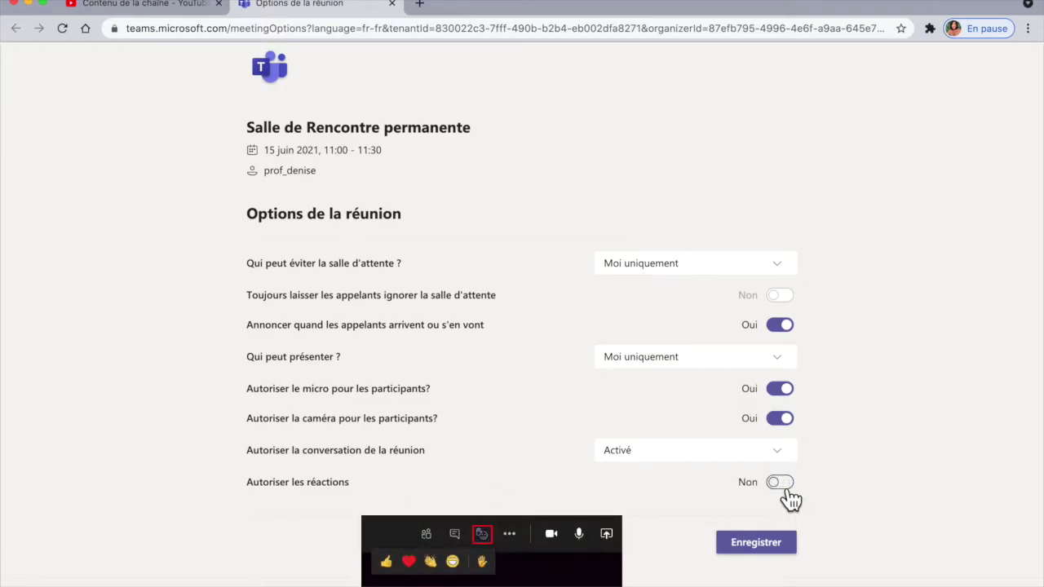
left_click(783, 484)
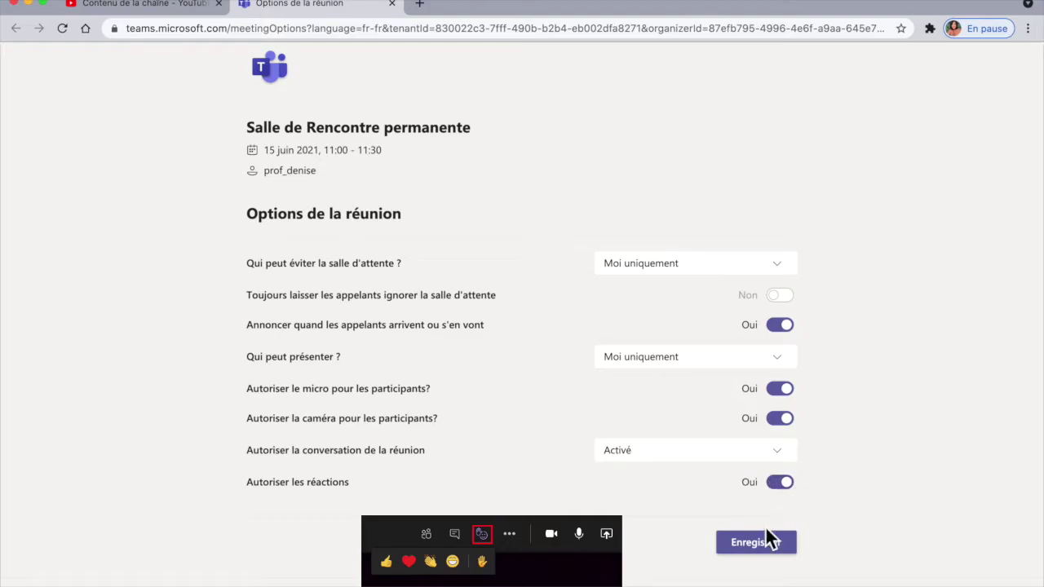
left_click(767, 551)
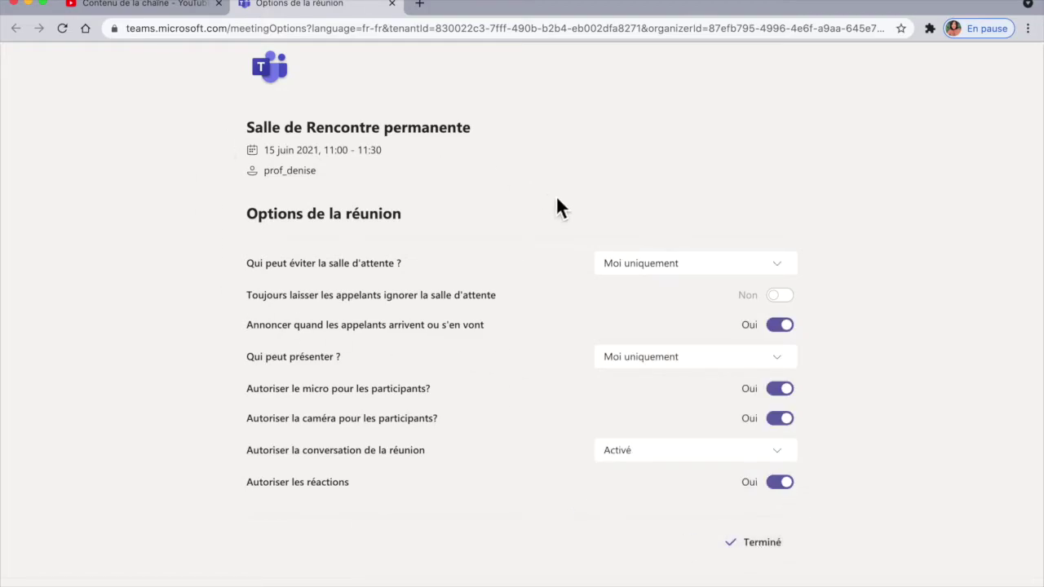
mouse_move(1042, 310)
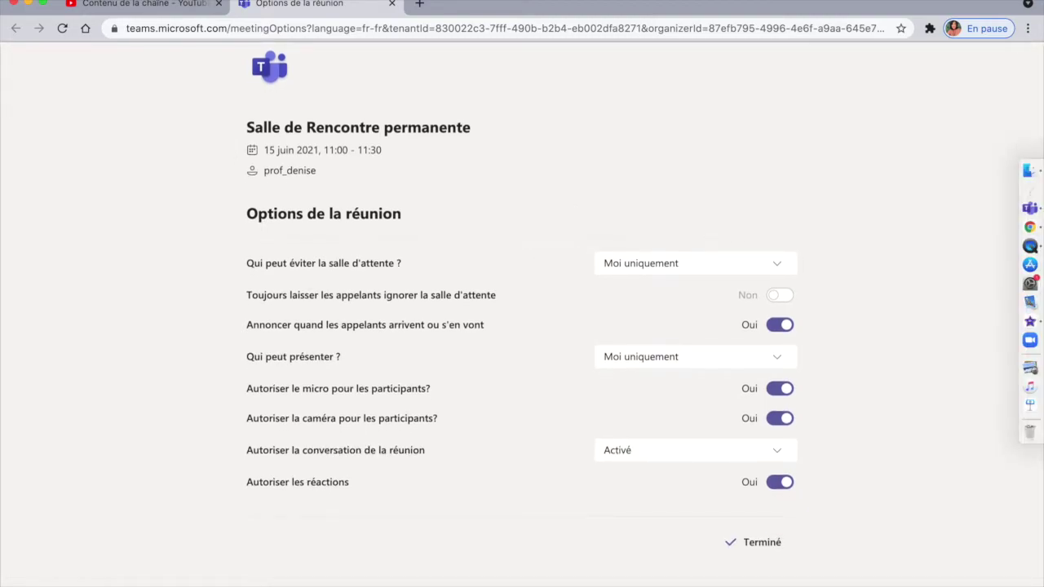
Copy the meeting's join link from its Teams details and return to Chrome.
left_click(1039, 212)
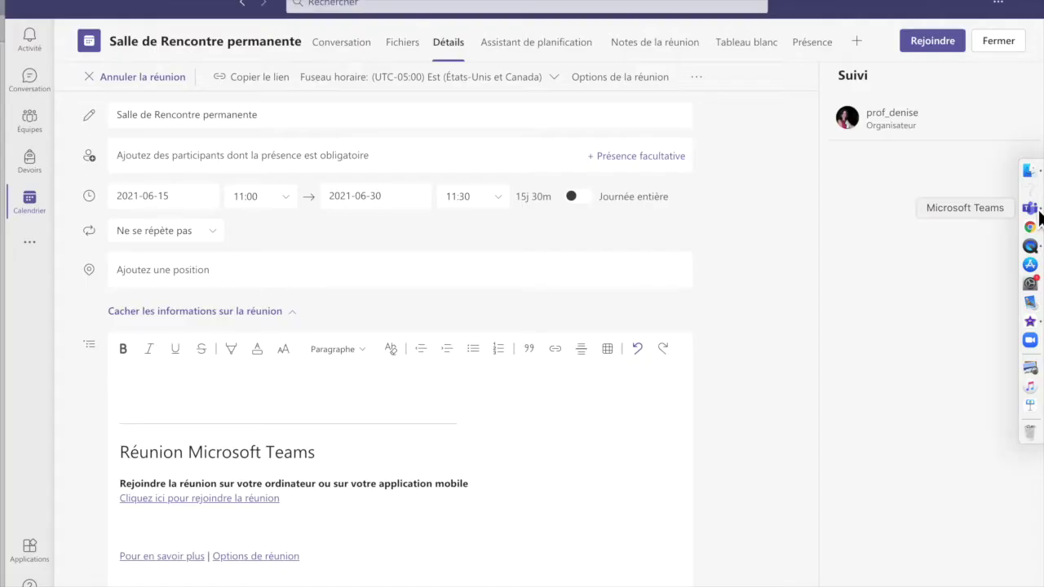
right_click(226, 504)
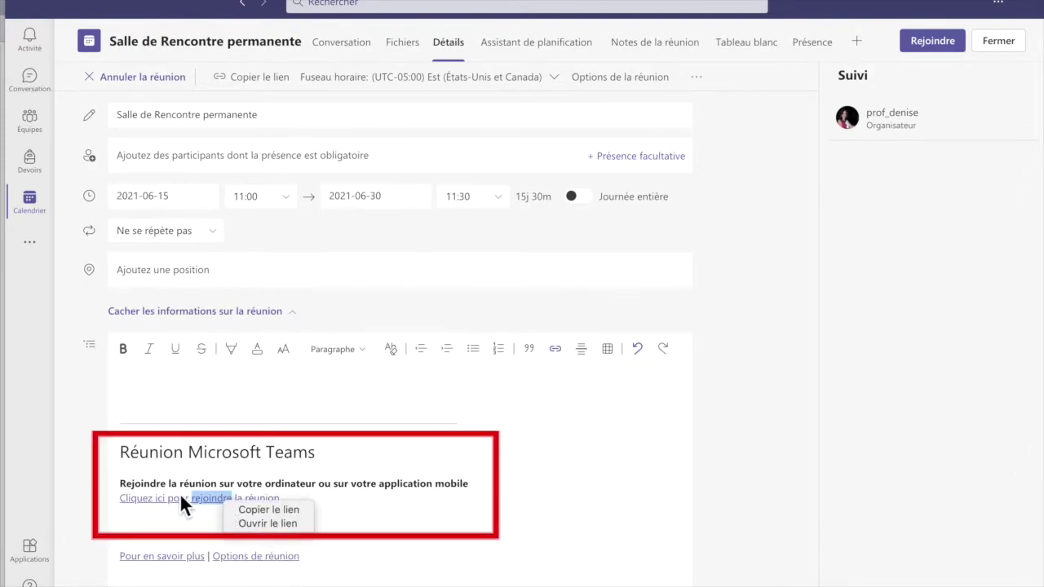
left_click(250, 514)
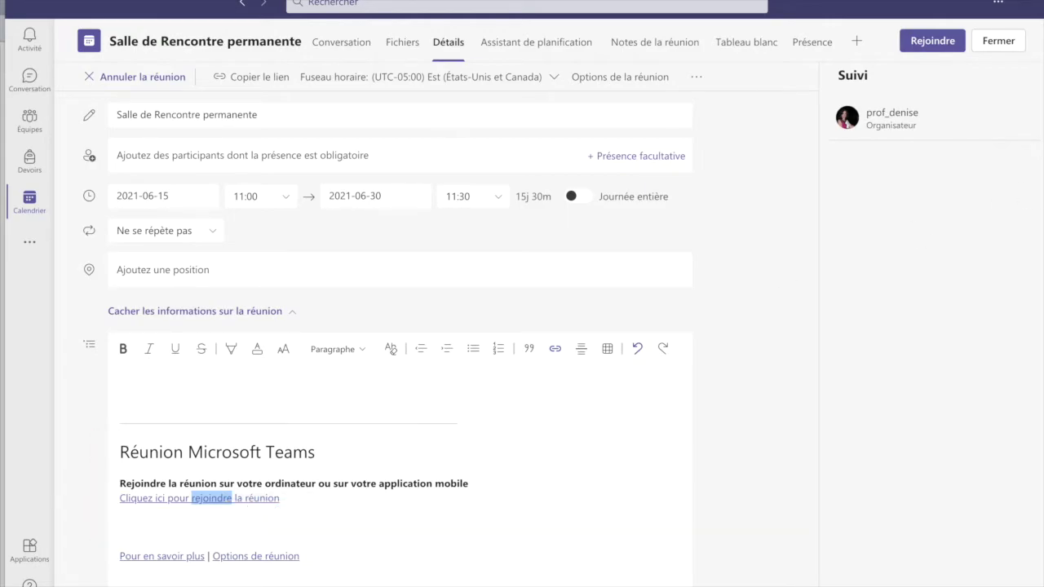
mouse_move(1036, 170)
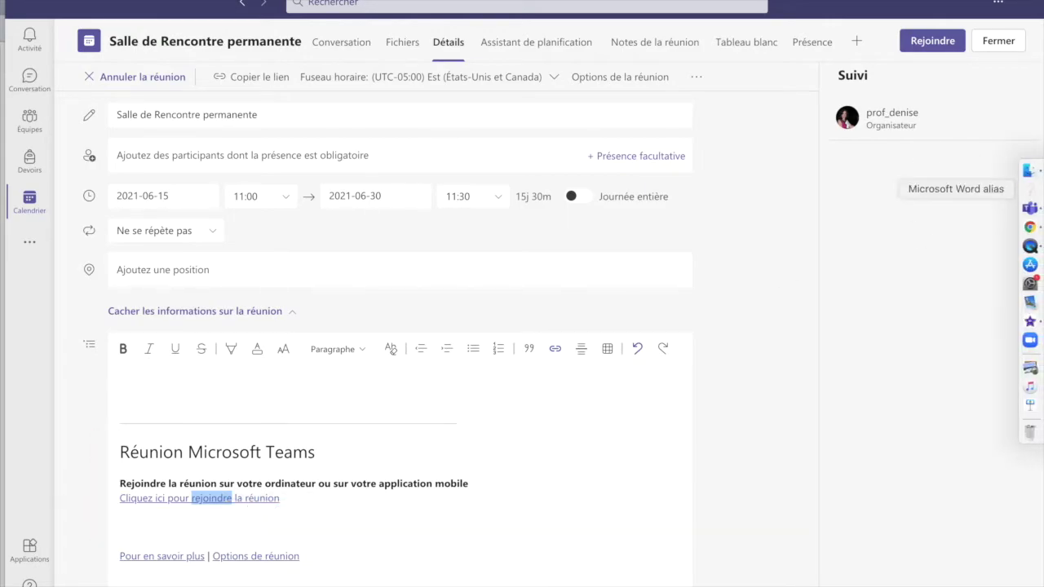
left_click(1037, 228)
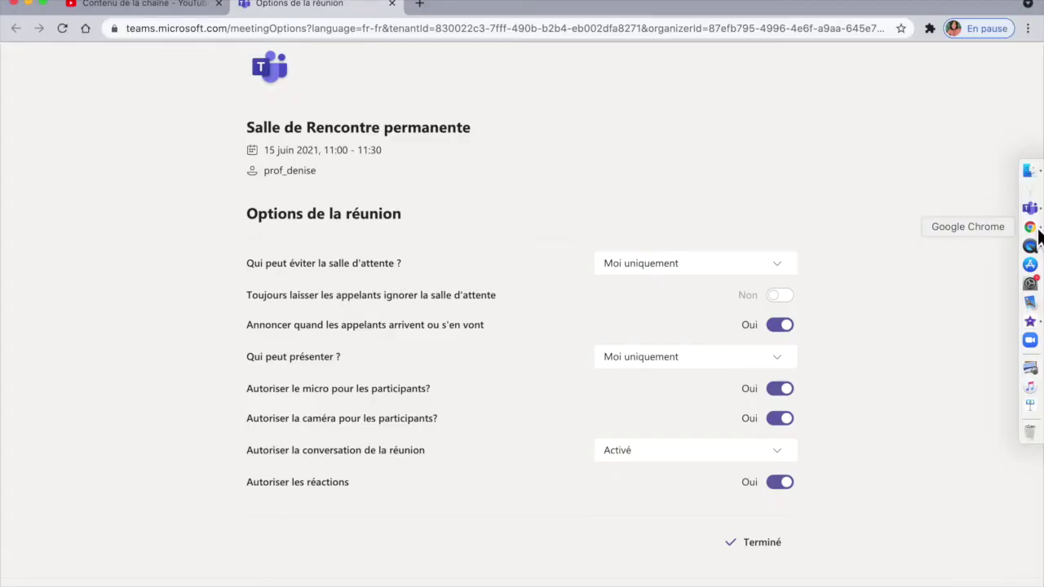
Open a new private Chrome window and paste the meeting join link into the address bar.
left_click(1029, 29)
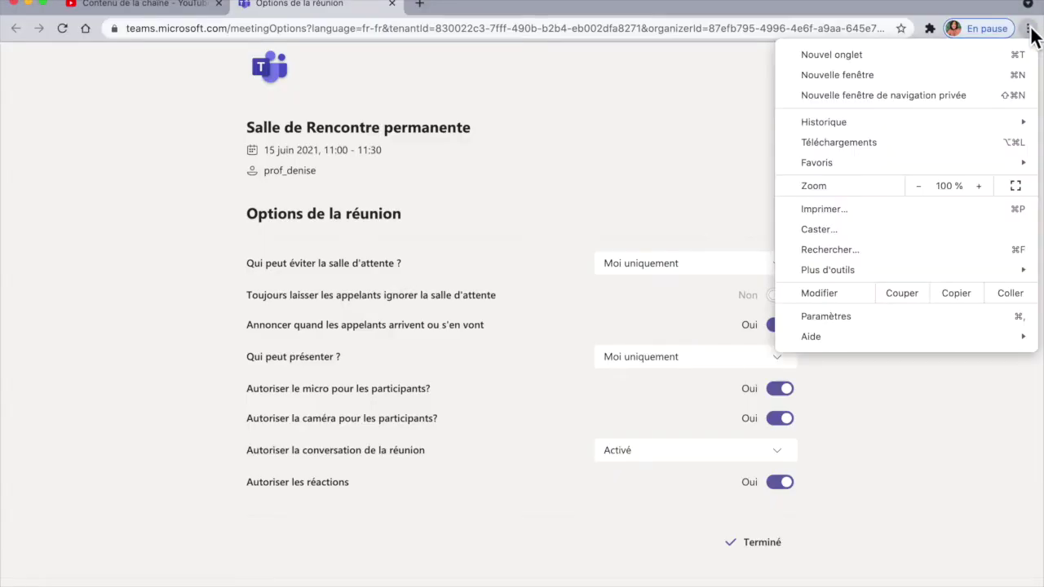
left_click(967, 89)
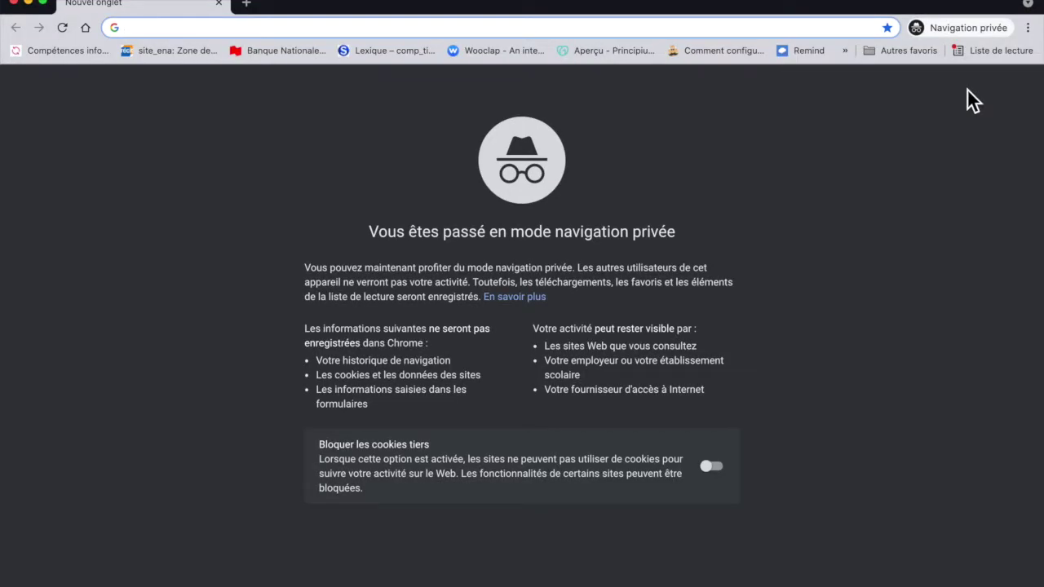
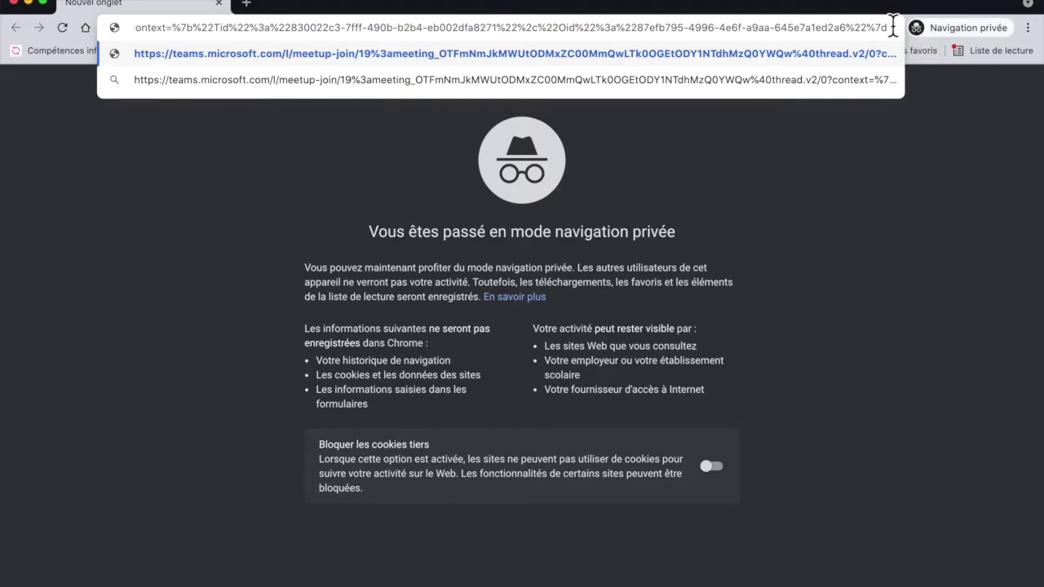
key("super+a")
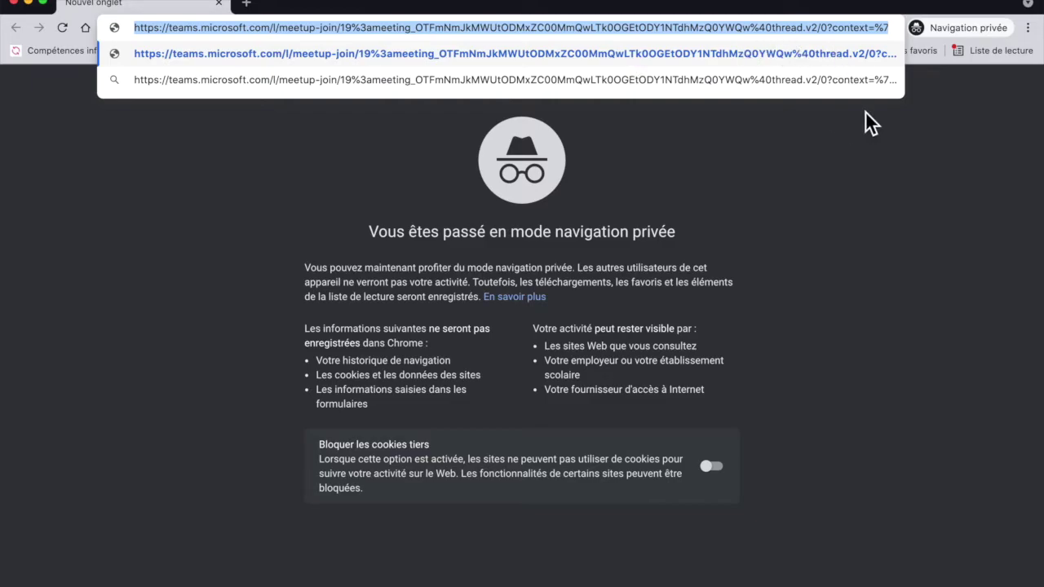
left_click(873, 151)
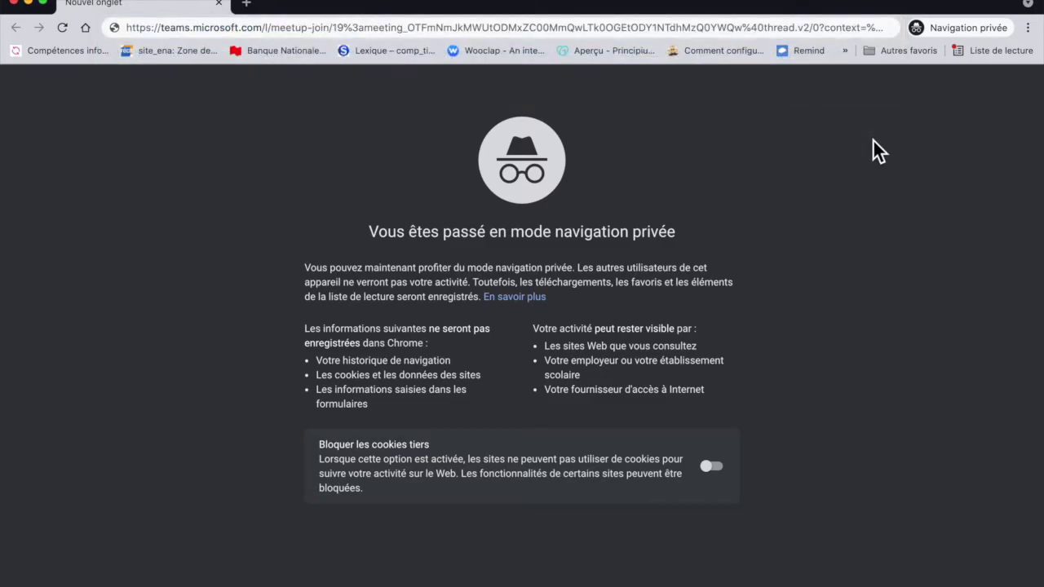
Load the join link, decline the Teams desktop app, and continue in this browser.
left_click(884, 30)
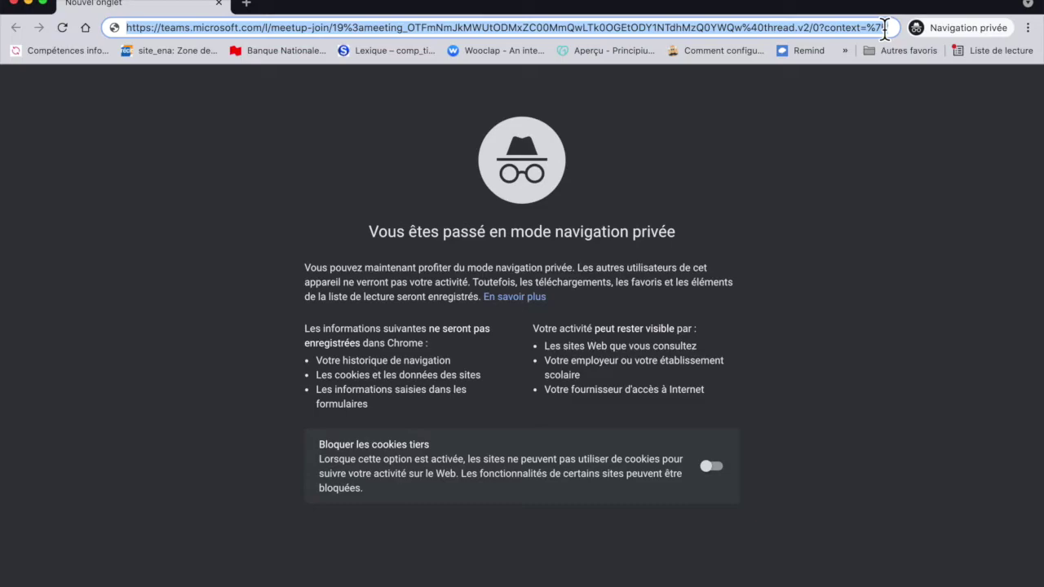
key("Return")
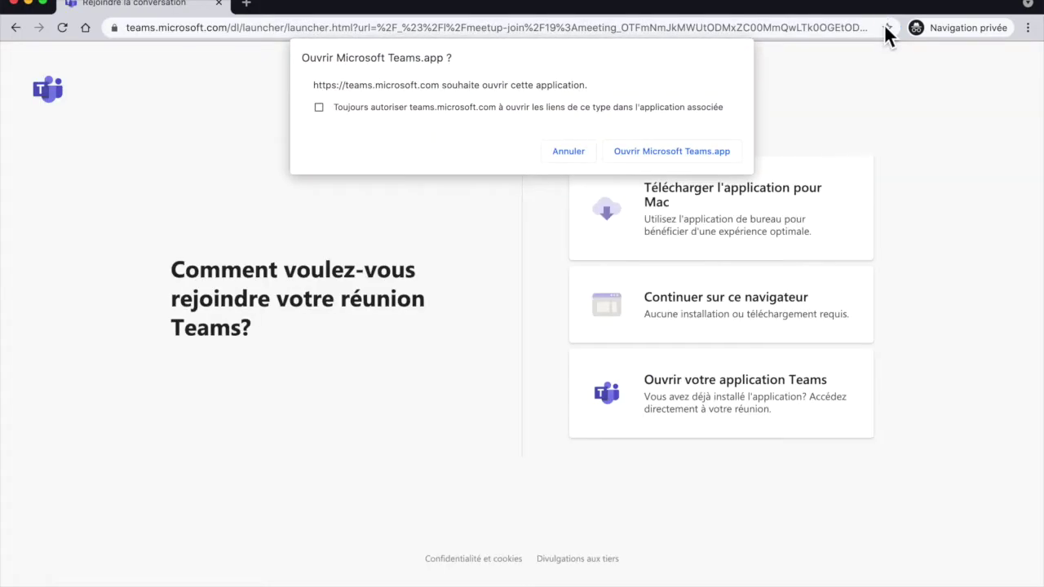
left_click(885, 27)
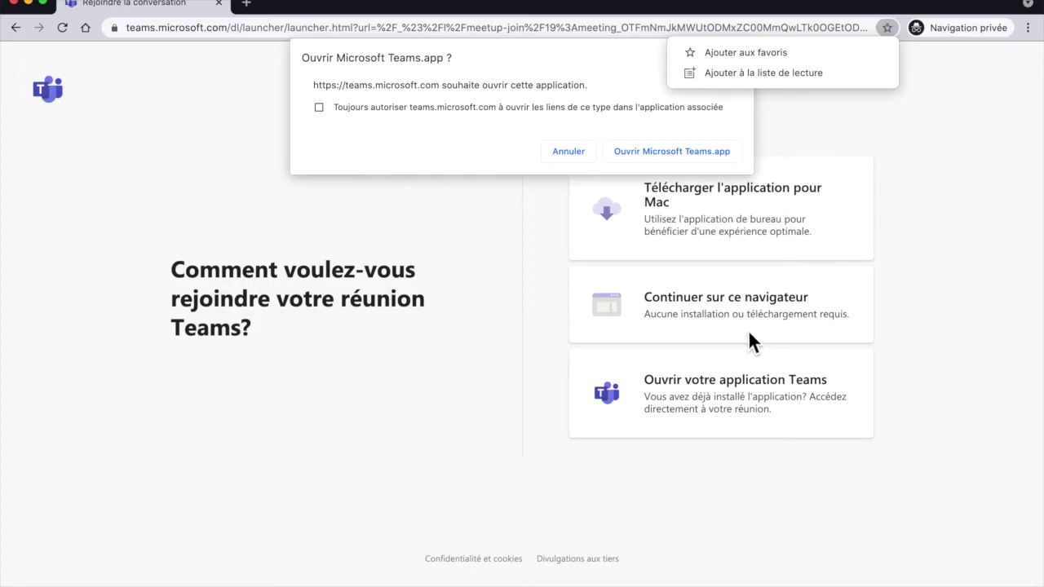
left_click(574, 151)
left_click(574, 150)
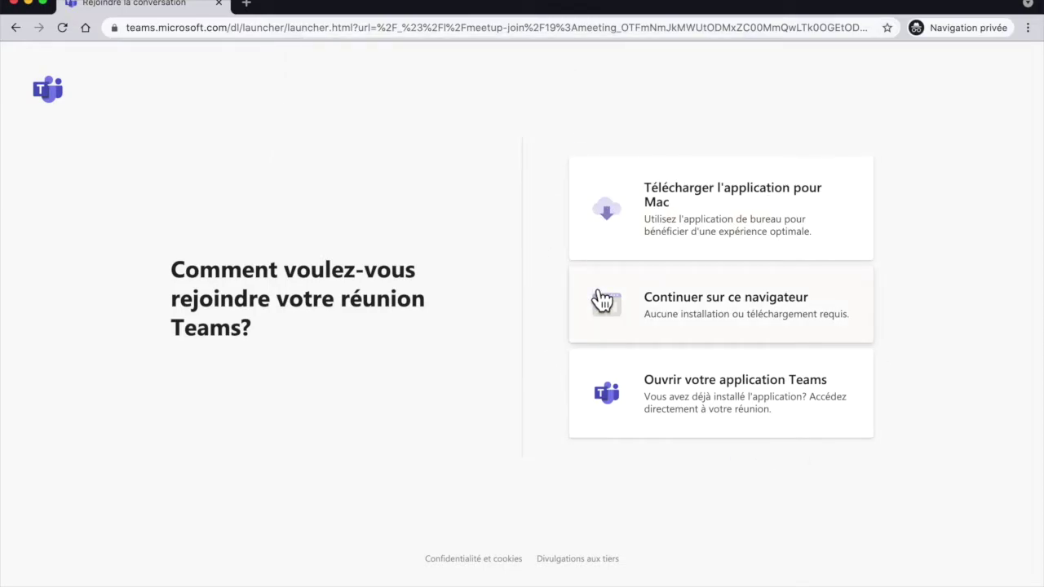
left_click(748, 322)
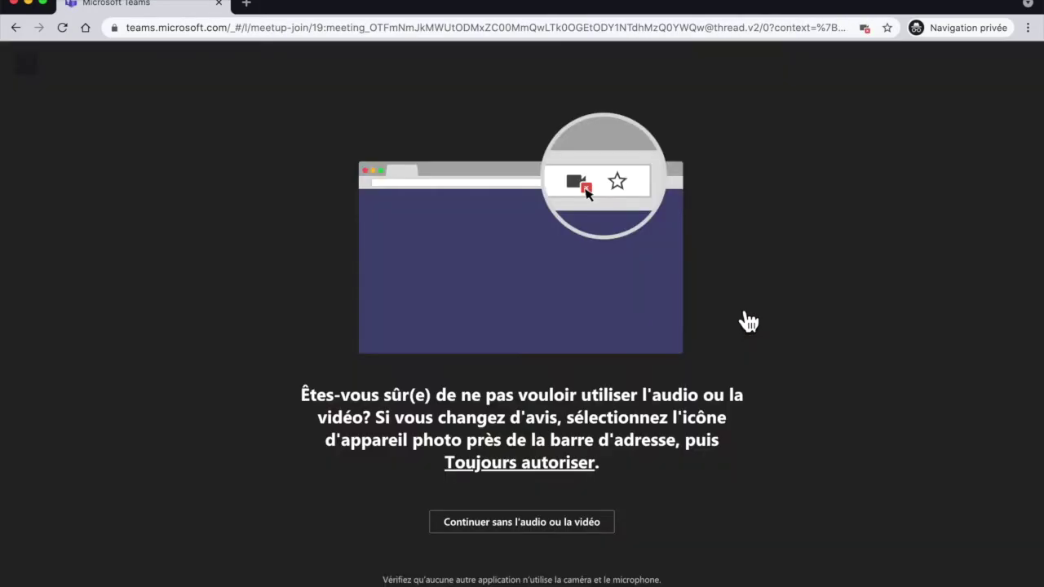
Continue without audio or video, enter the guest's display name, and choose Rejoindre maintenant.
left_click(537, 522)
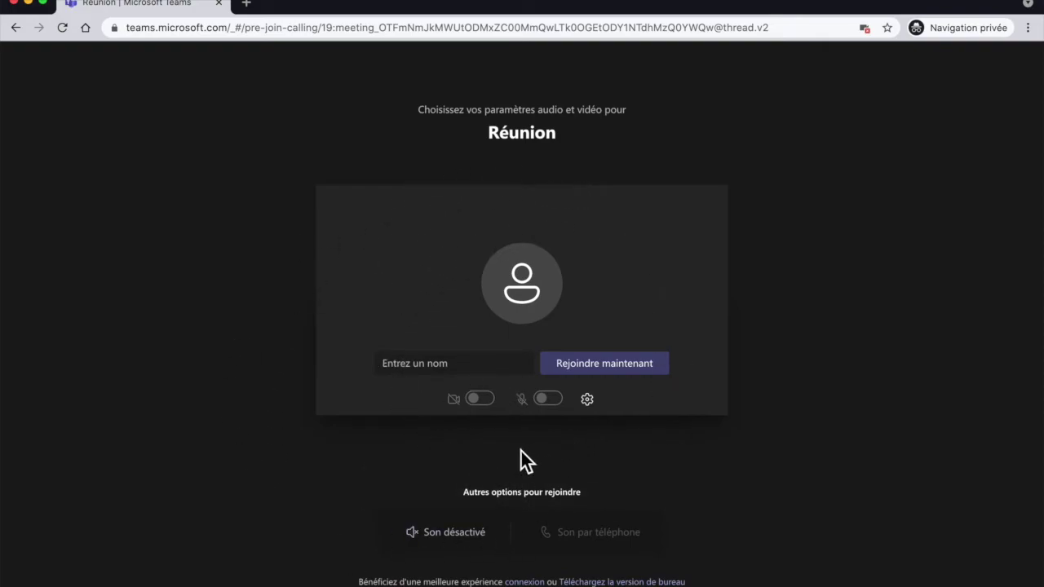
left_click(472, 373)
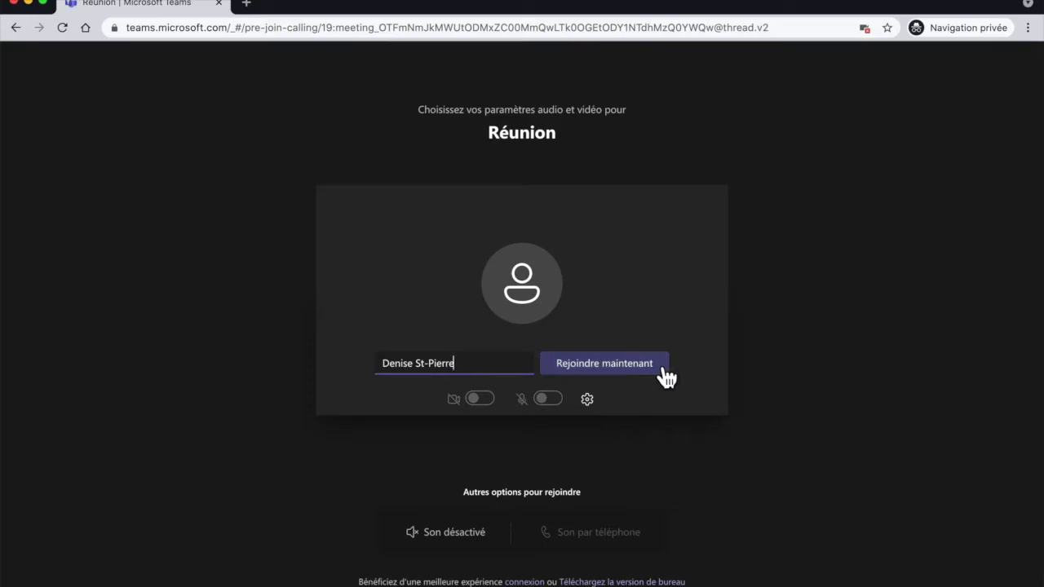
left_click(665, 373)
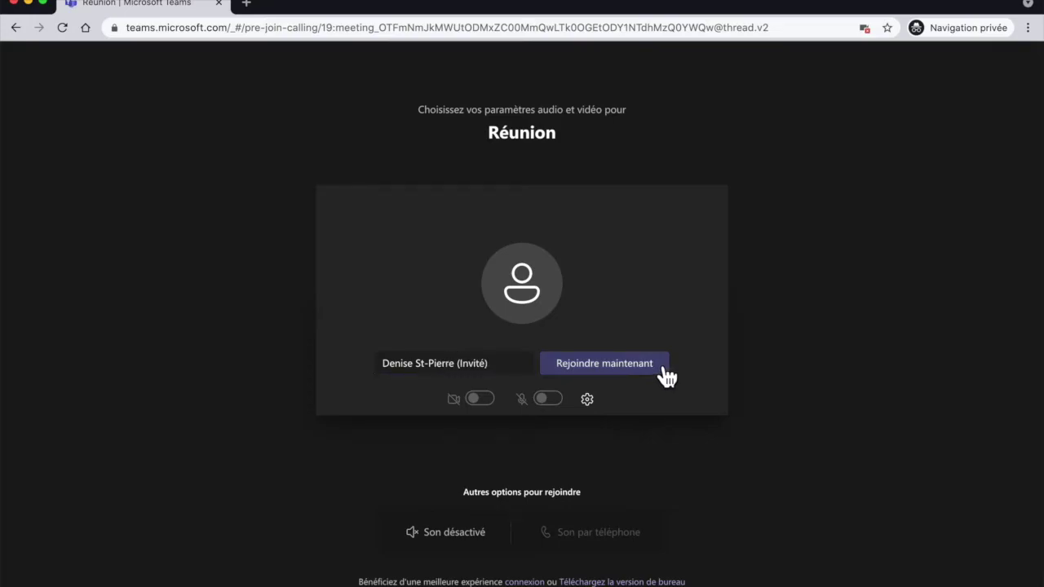